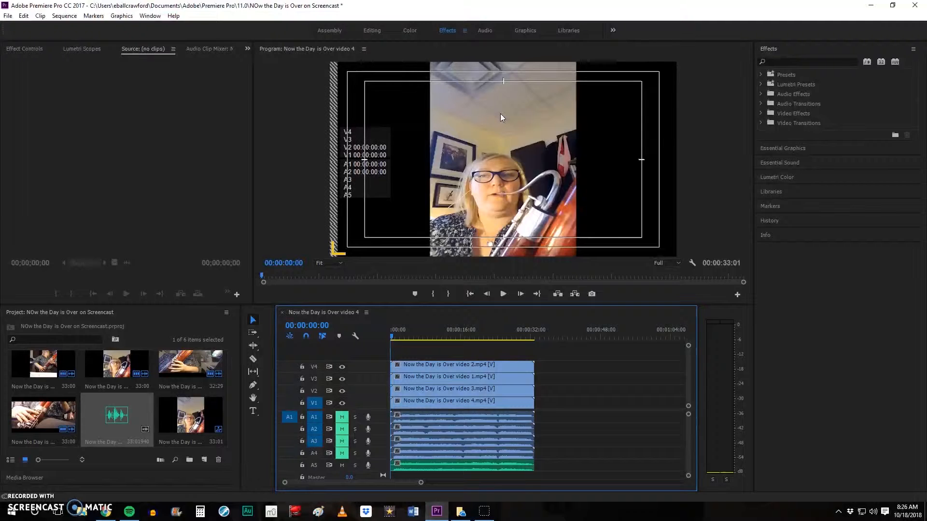
Step: Load the video 2 clip into the source monitor, widen its panel and show the clip's effect controls
double_click(468, 369)
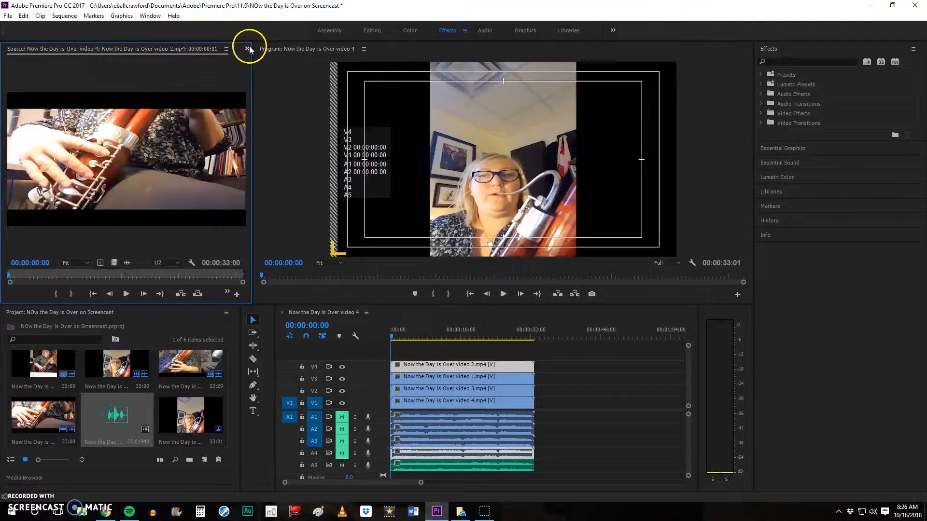
left_click_drag(252, 67, 371, 76)
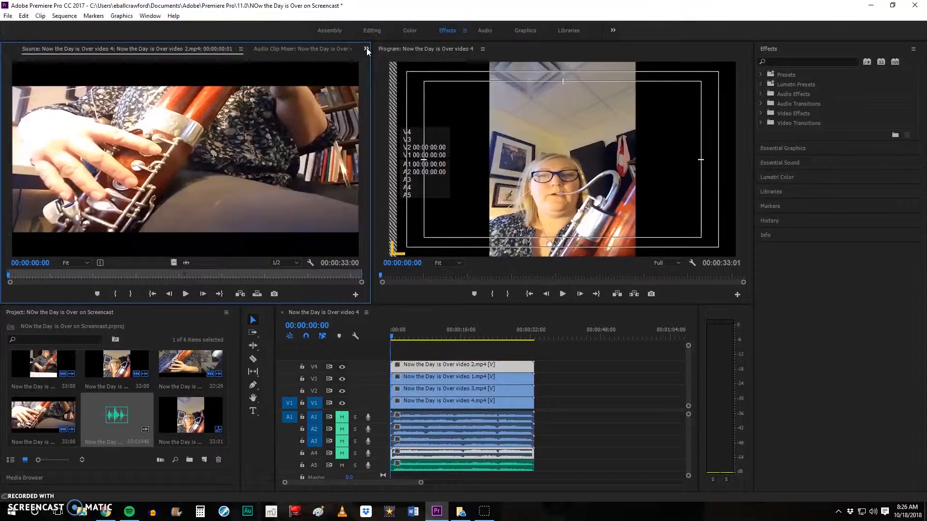
left_click(367, 49)
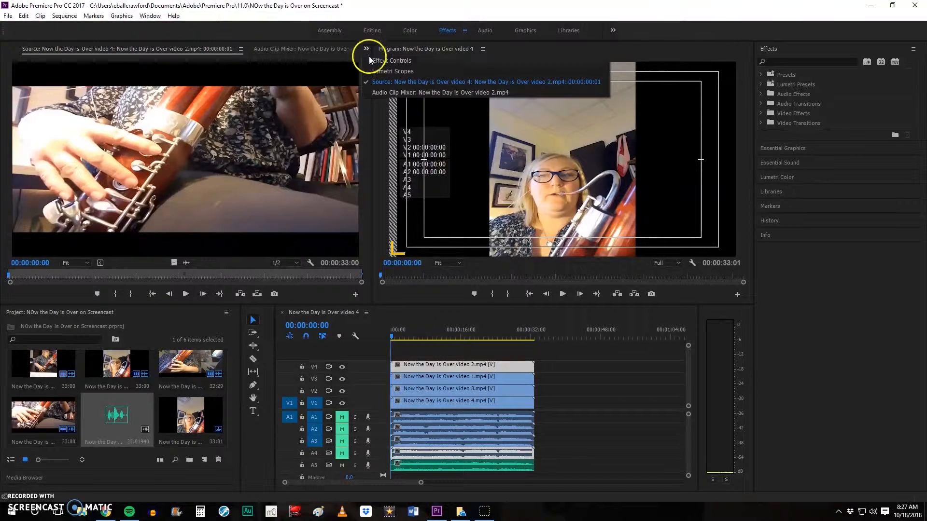
left_click(371, 60)
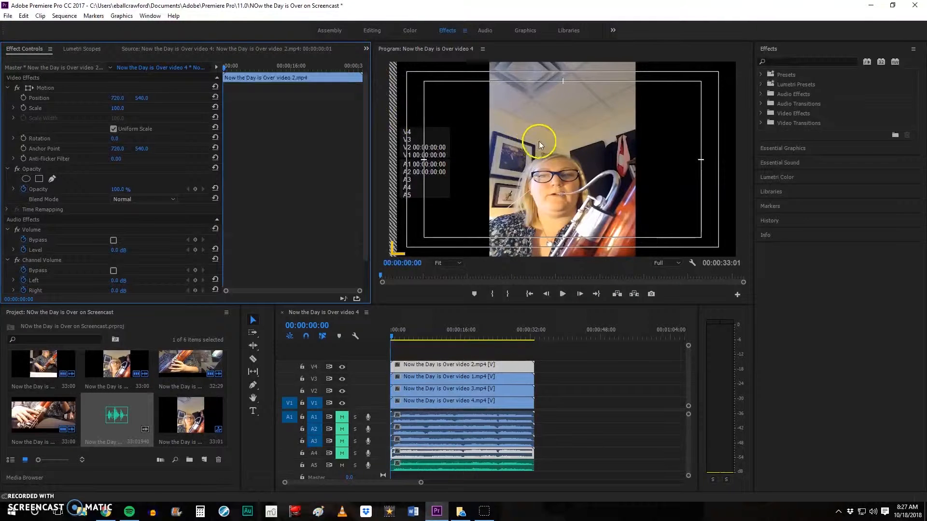
Step: Preview the clips on tracks V4, V3 and V2, and show the effect controls for the video 3 clip
left_click(440, 377)
double_click(443, 368)
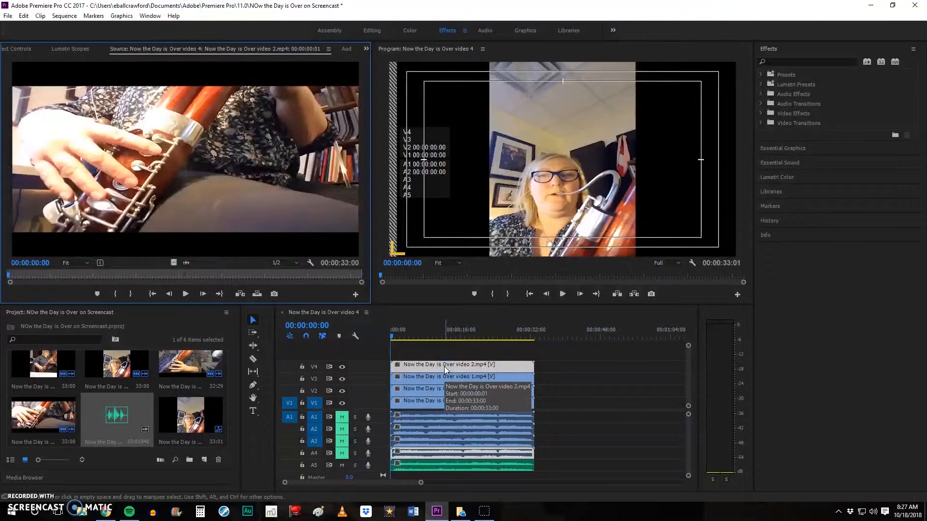
double_click(409, 378)
double_click(412, 392)
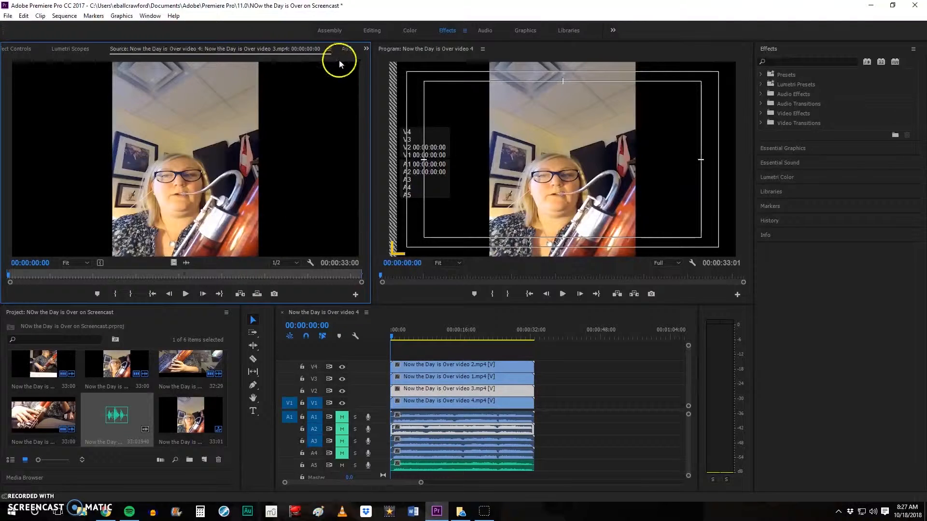
left_click(366, 49)
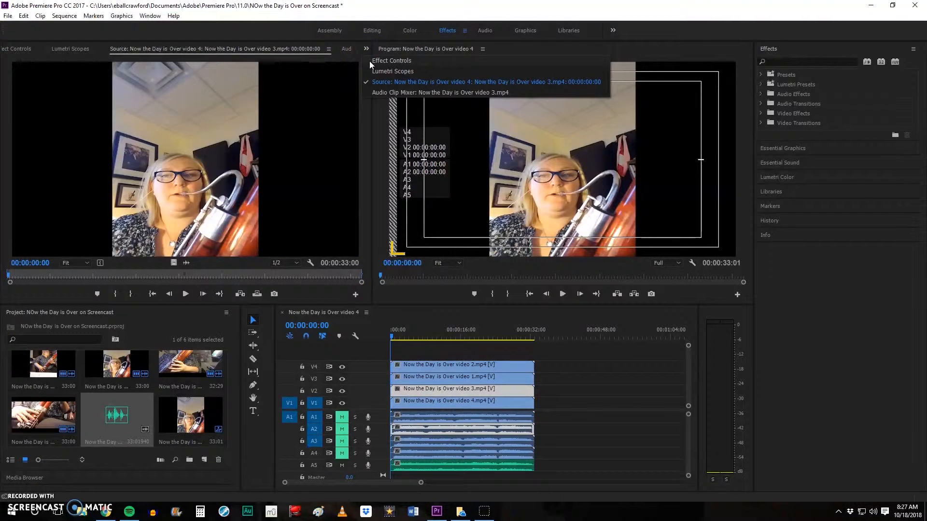
left_click(369, 61)
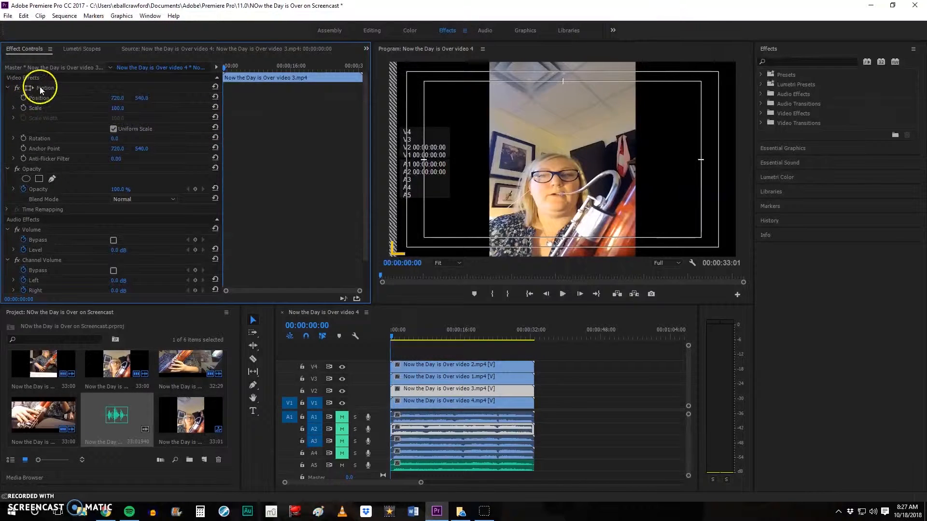
Step: Scale the video 3 clip to 48 and set its position to 156, 741 in the frame's lower-left area
left_click(8, 88)
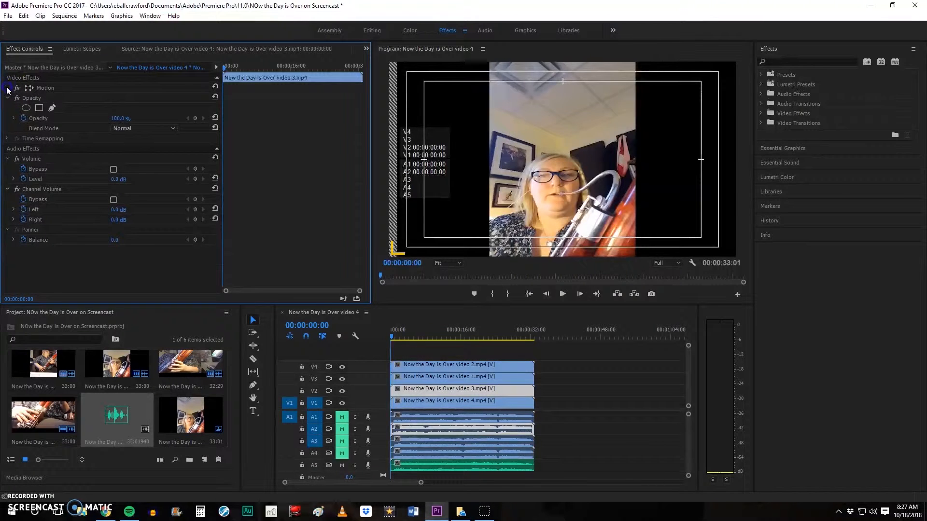
left_click(7, 88)
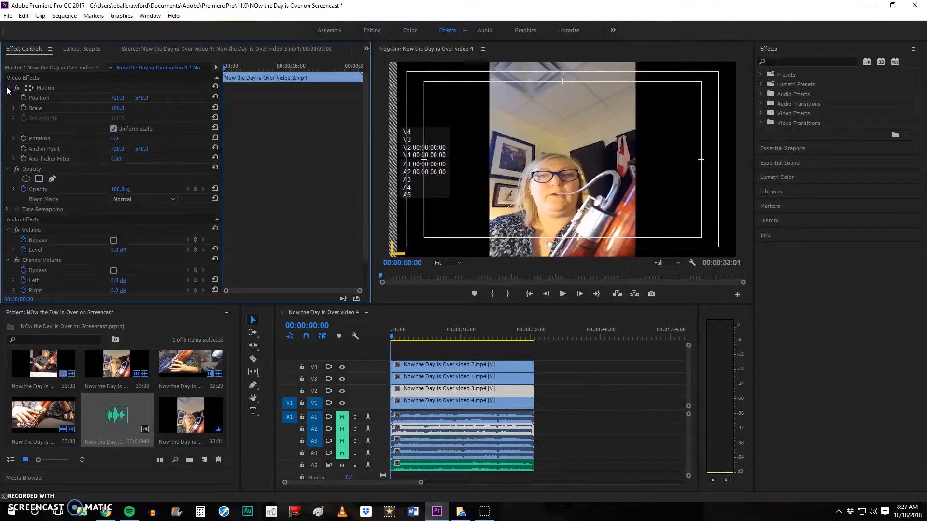
left_click(117, 98)
left_click(124, 91)
left_click(122, 99)
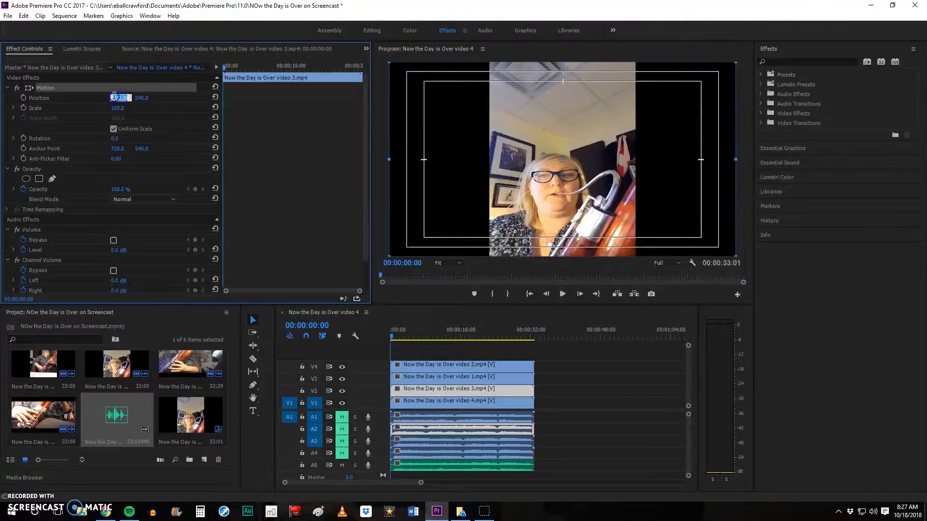
left_click(104, 98)
left_click_drag(122, 98, 43, 107)
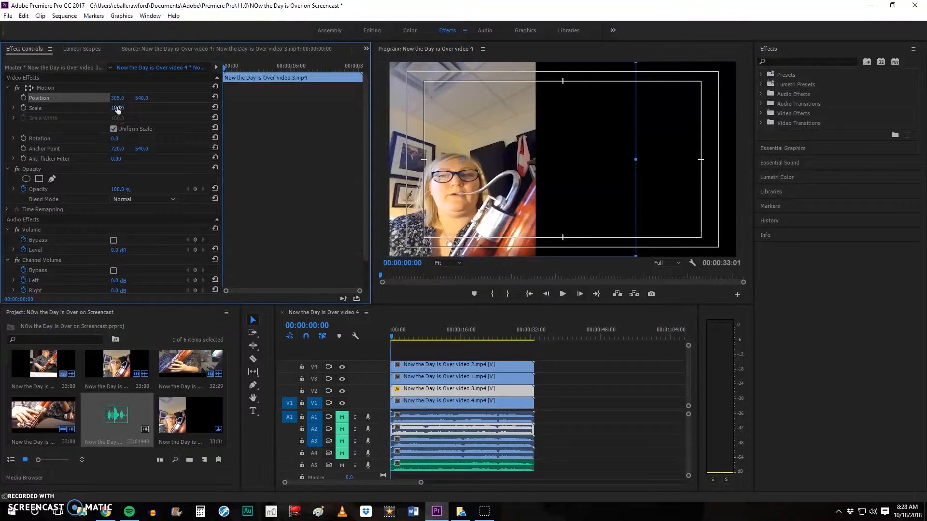
left_click_drag(118, 108, 244, 110)
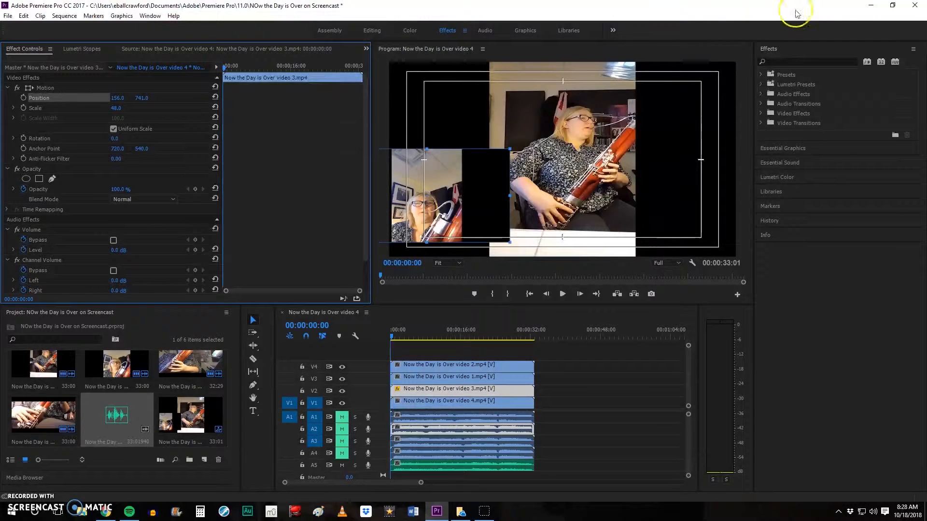
Step: Apply the Transform group's Crop effect to the video 3 clip and crop its right side by 23%
left_click(785, 113)
double_click(786, 114)
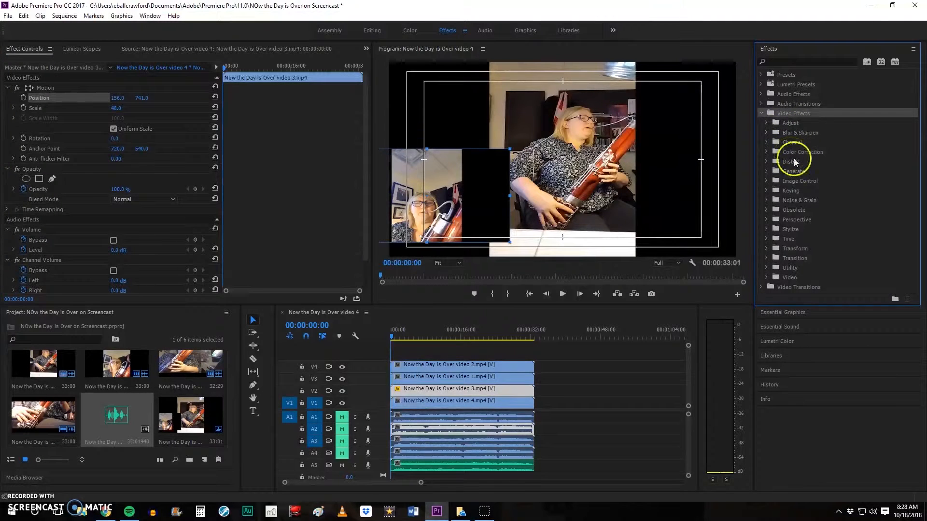
double_click(799, 249)
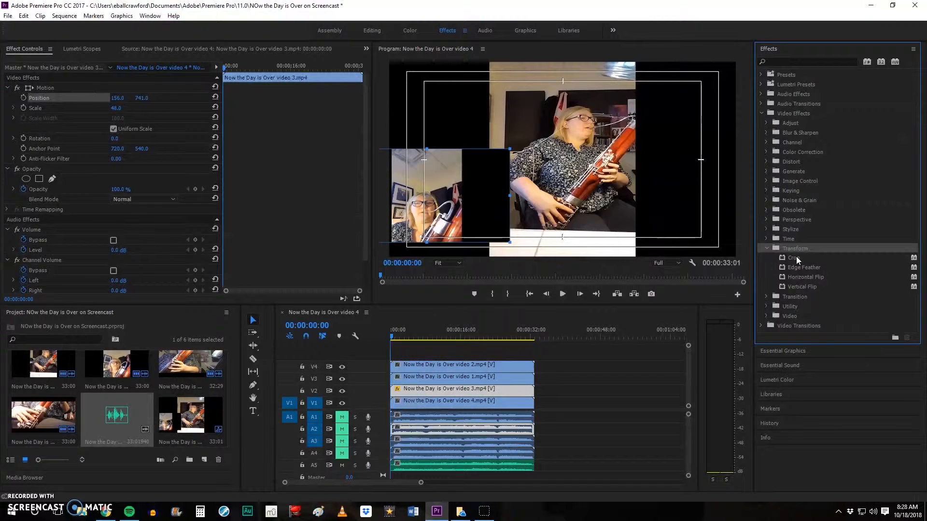
left_click_drag(815, 258, 123, 220)
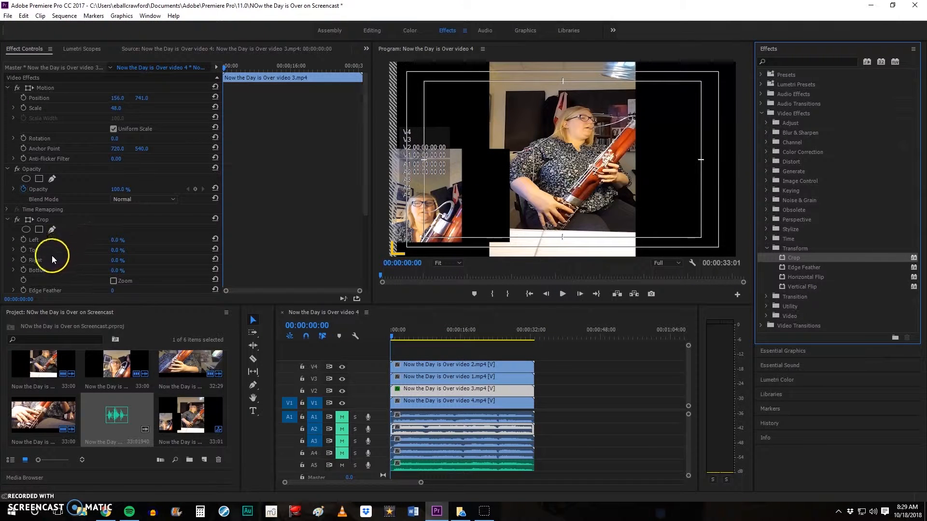
left_click(115, 260)
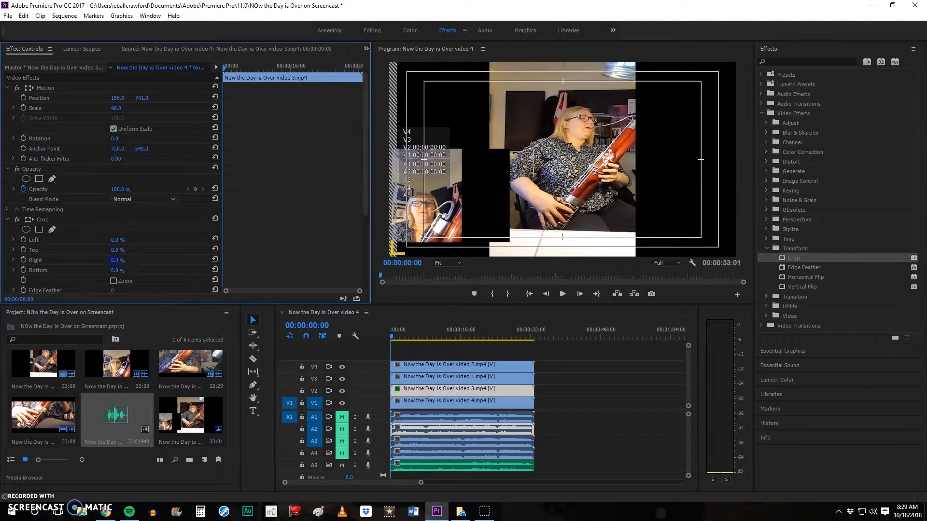
left_click_drag(90, 260, 39, 262)
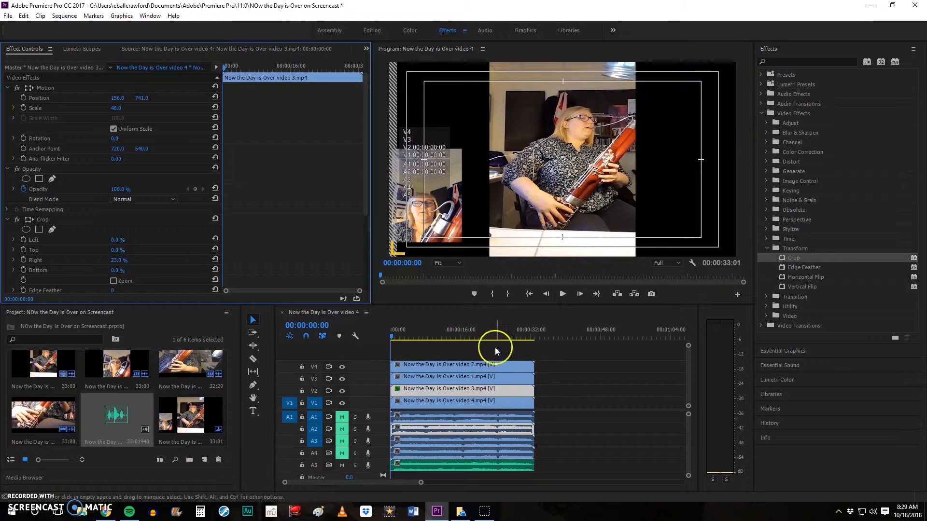
Step: Preview the four stacked clips in turn and apply the Crop effect to the video 4 clip on V1
left_click(474, 367)
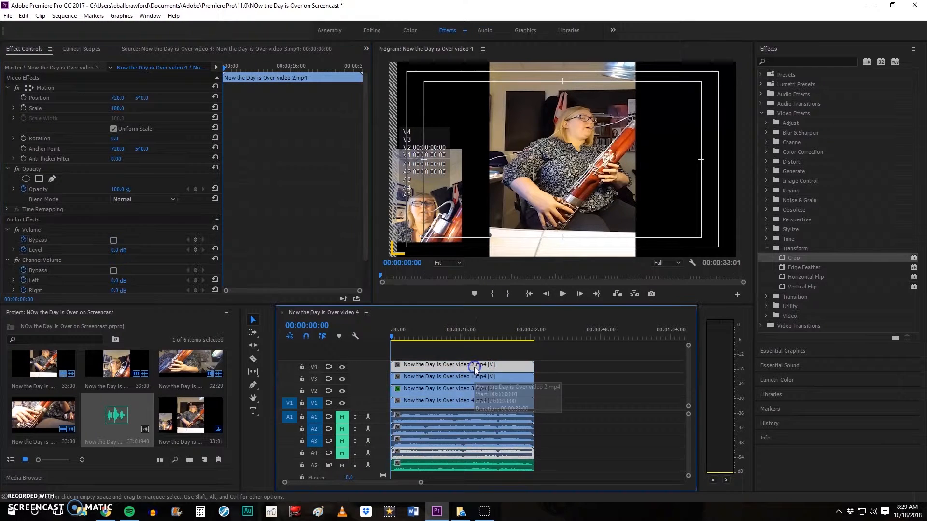
double_click(474, 367)
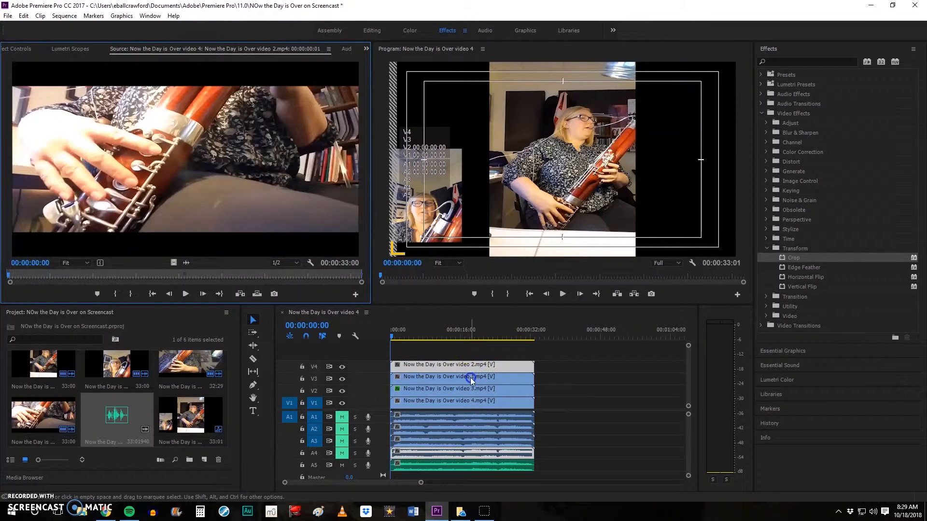
double_click(470, 378)
double_click(467, 390)
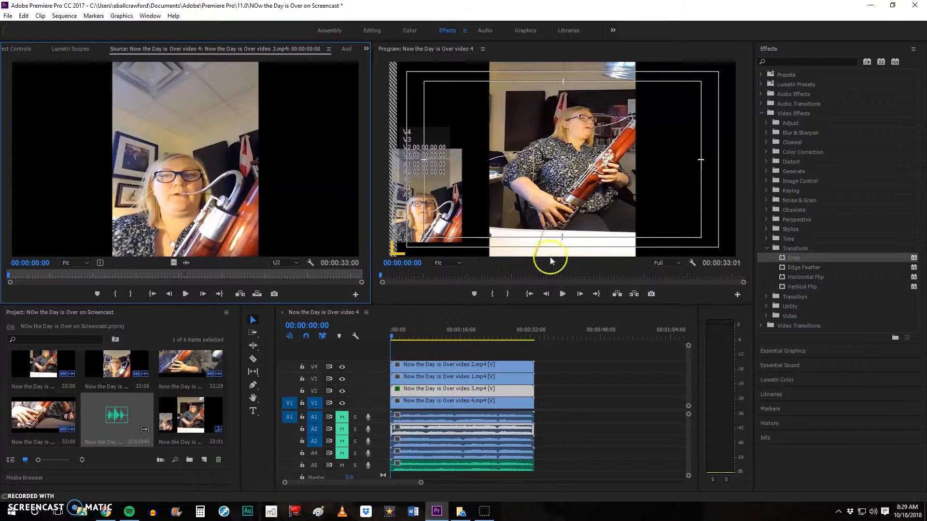
double_click(498, 400)
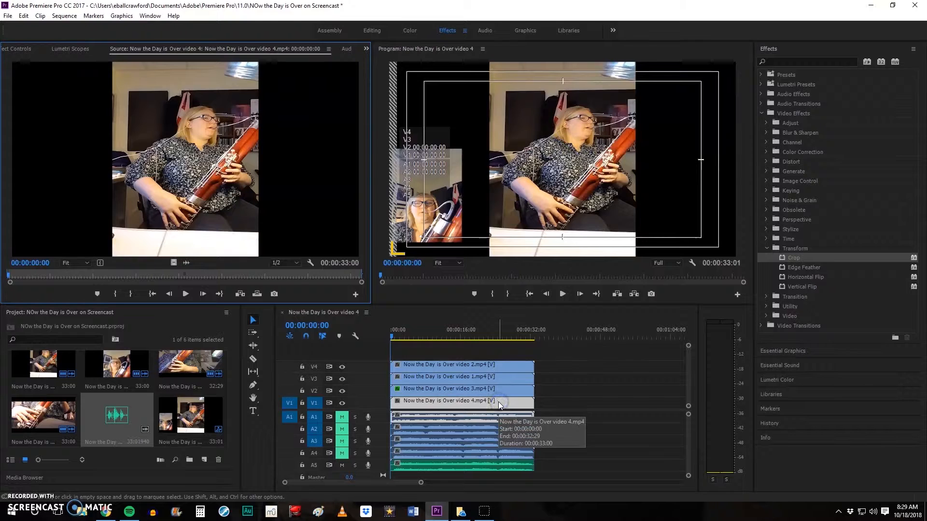
left_click(366, 49)
left_click(370, 60)
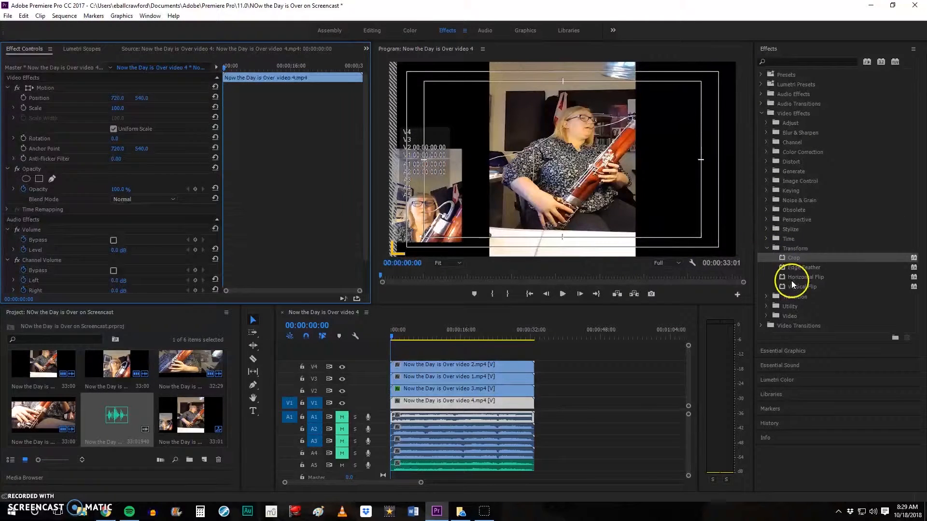
left_click_drag(815, 256, 126, 207)
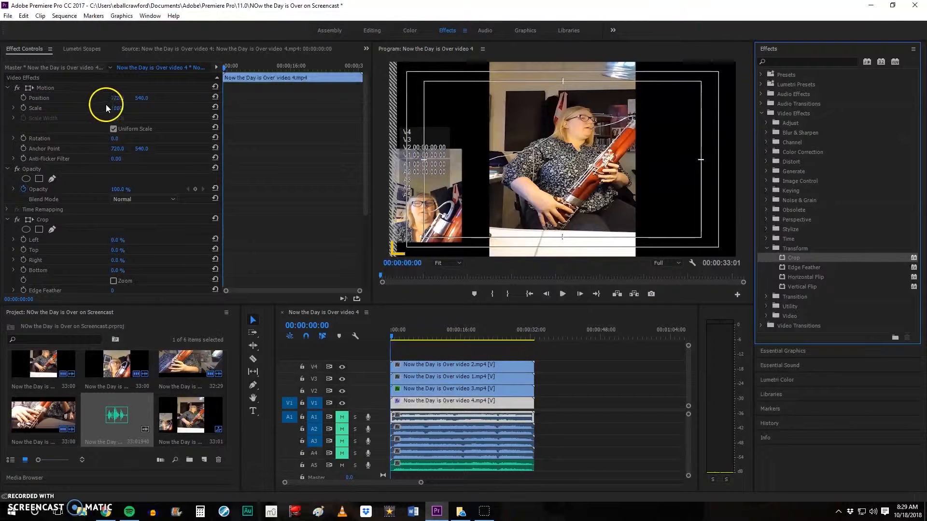
Step: Scale the video 4 clip to 50, set its horizontal position to 1122 and crop its bottom by 16%
left_click(122, 108)
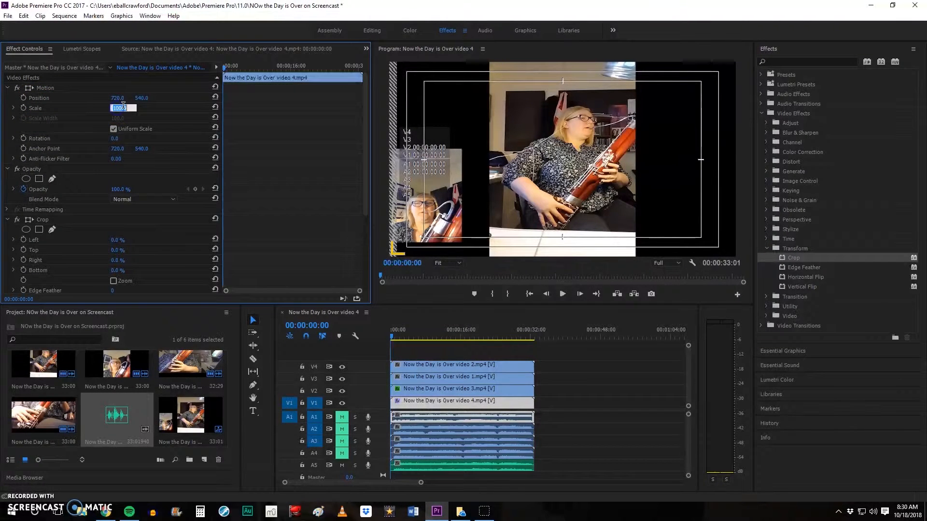
type("50")
key("Return")
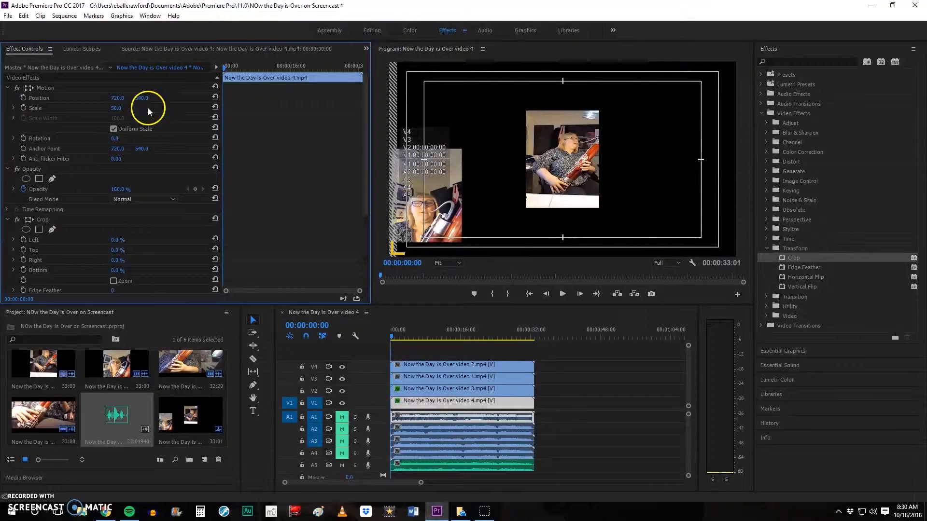
left_click_drag(113, 100, 323, 154)
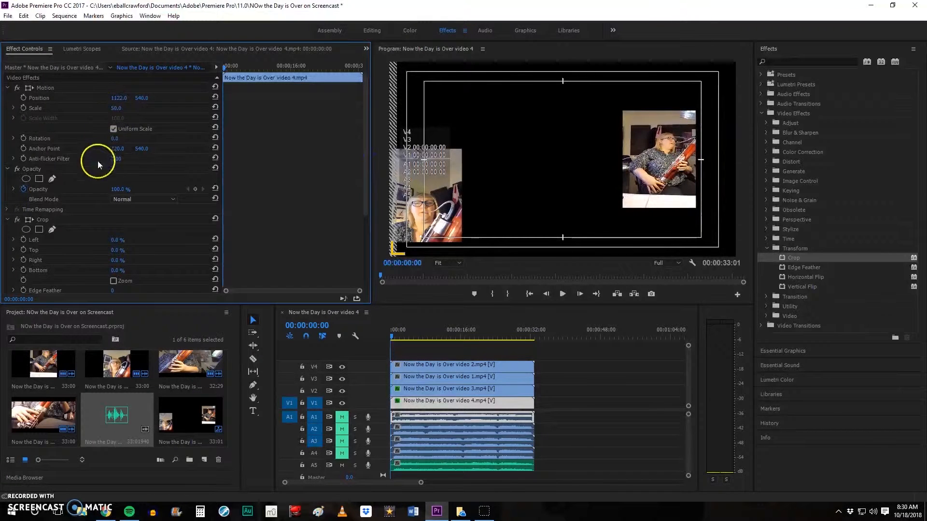
left_click_drag(113, 269, 132, 270)
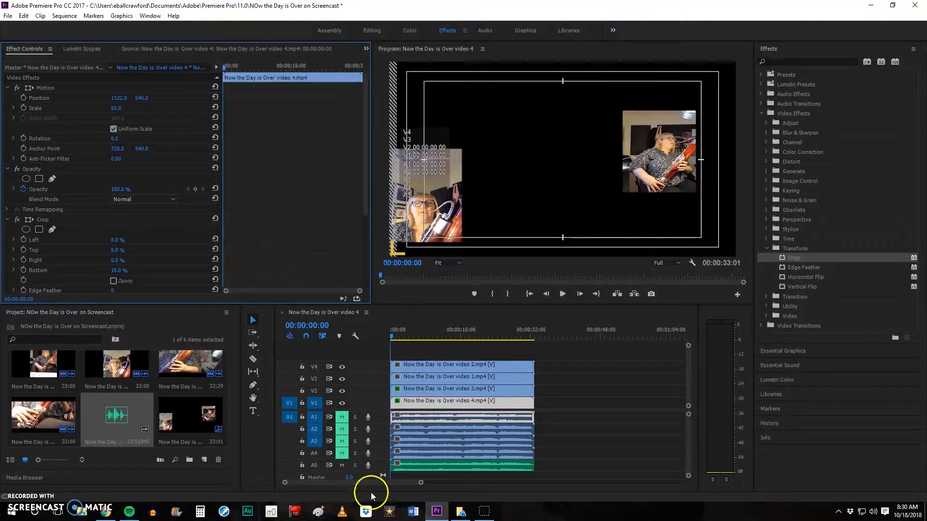
Step: Move the playhead to 00:00:00:20 and select the video 3 clip to check its settings
left_click_drag(390, 334, 393, 340)
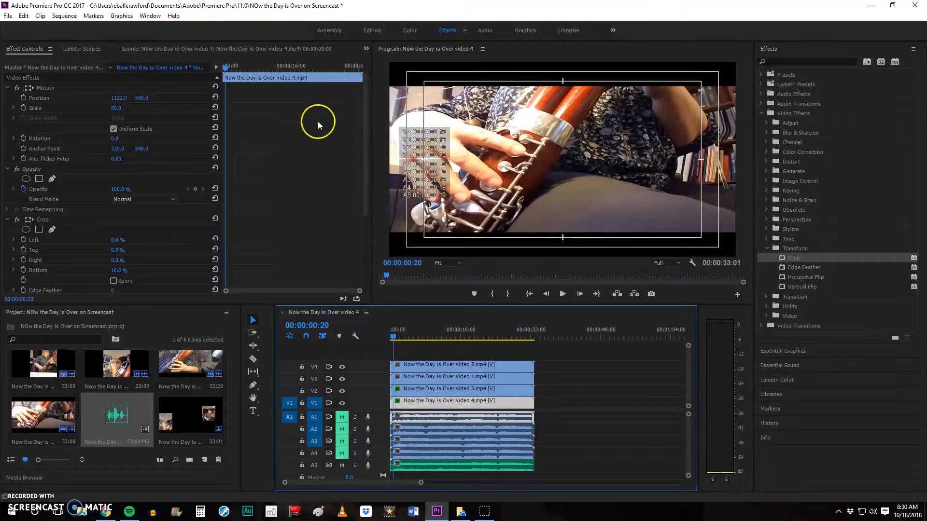
left_click(429, 392)
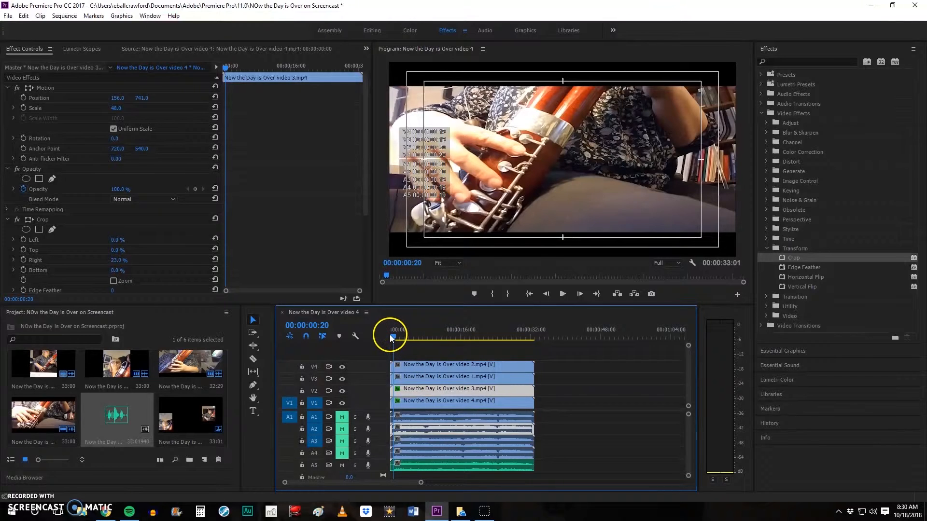
left_click_drag(393, 333, 394, 338)
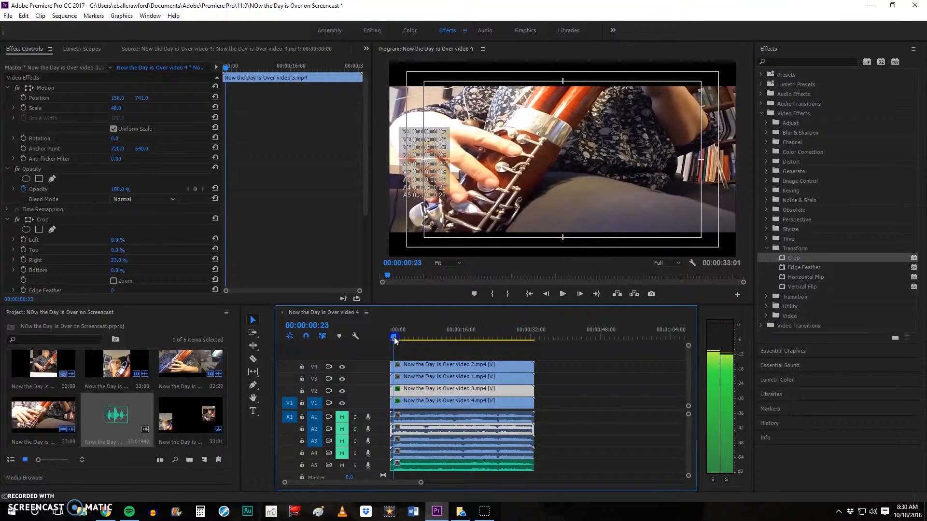
Step: Select the video 2 clip on V4 and apply the Transform group's Crop effect to it
double_click(410, 393)
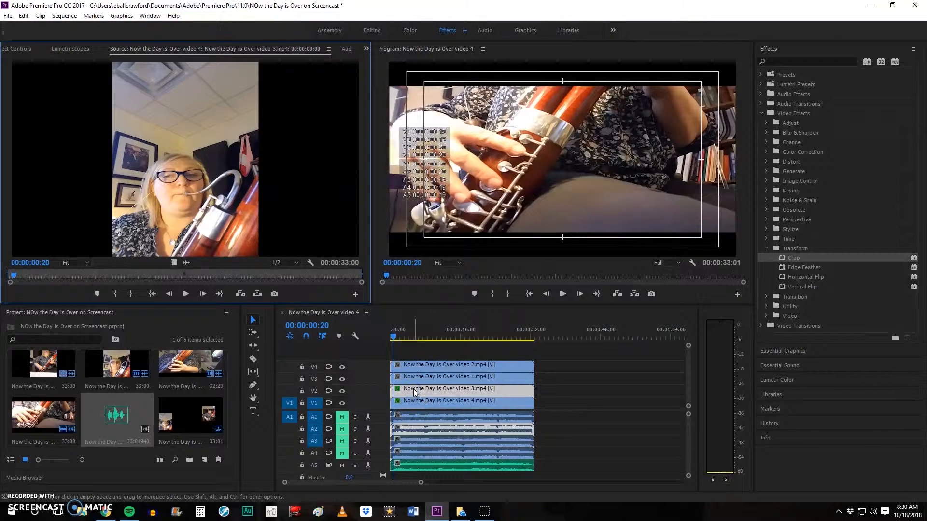
double_click(420, 382)
double_click(420, 365)
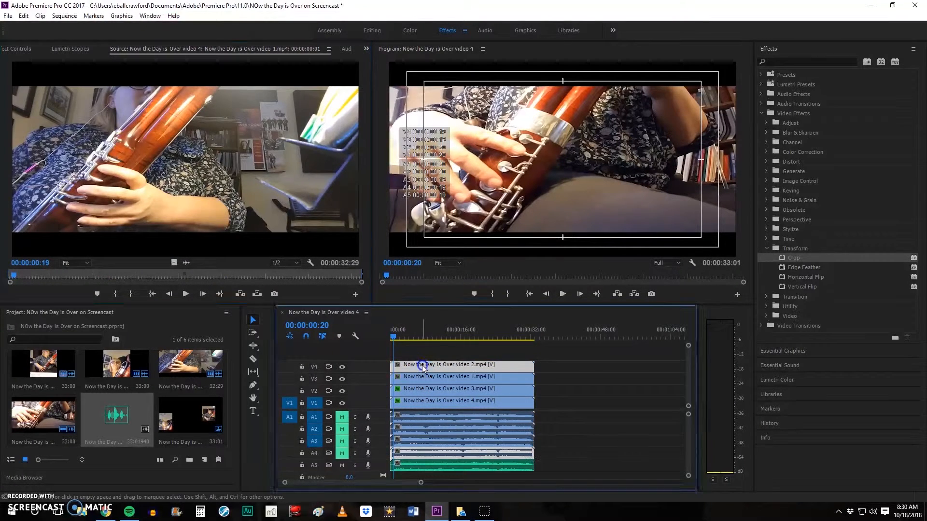
left_click(366, 49)
left_click(391, 61)
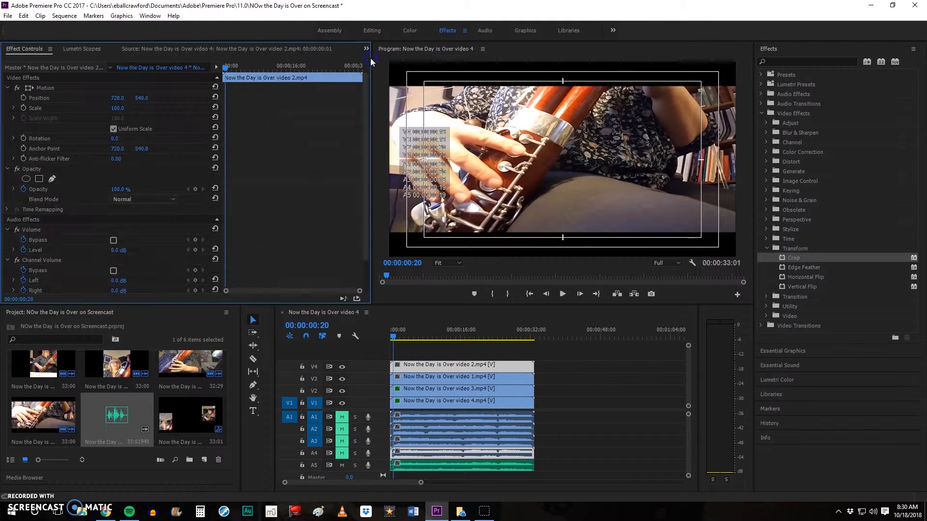
left_click_drag(803, 256, 218, 193)
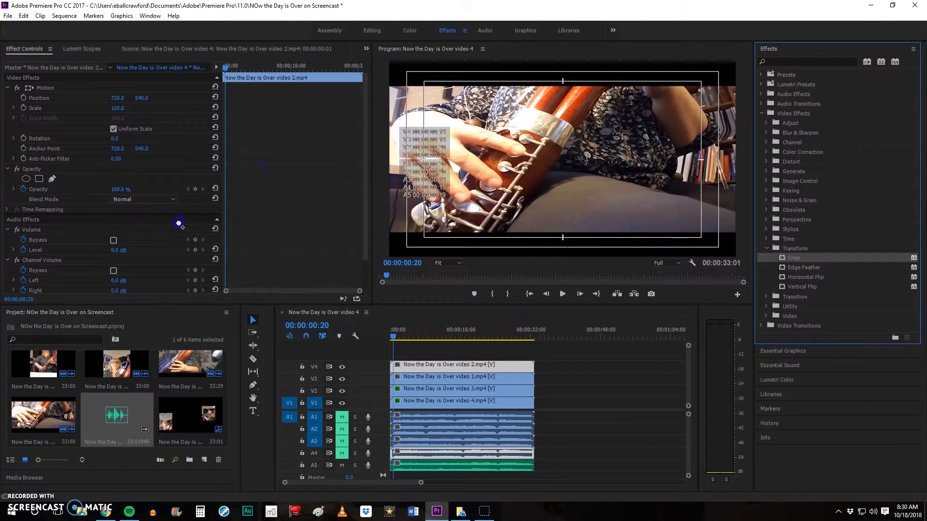
left_click_drag(174, 213, 175, 213)
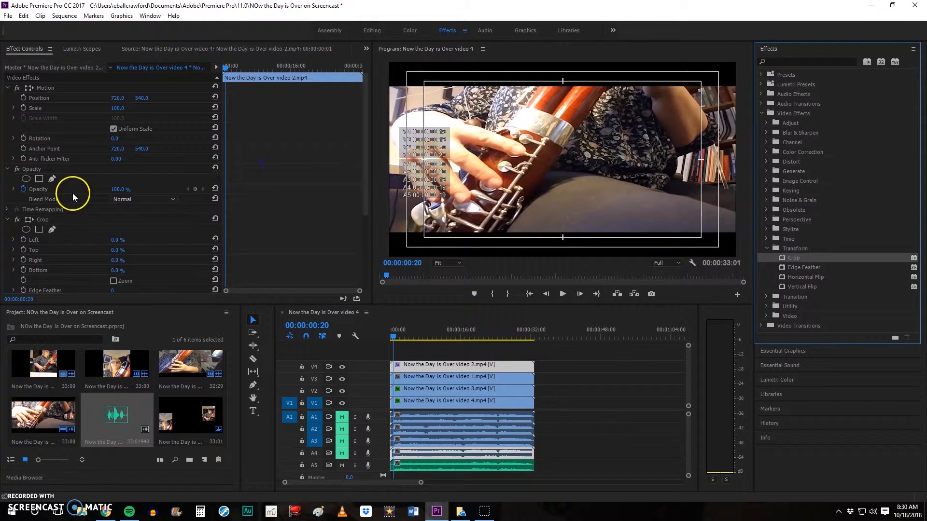
Step: Set the video 2 clip's scale to 50 and position to 373, 411, and crop its bottom by 14% and top by 12%
left_click(119, 109)
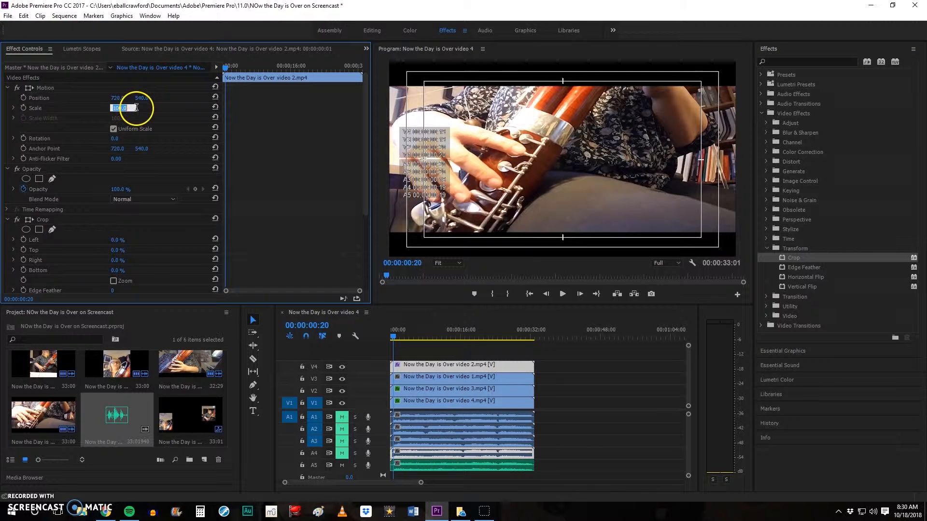
key("Return")
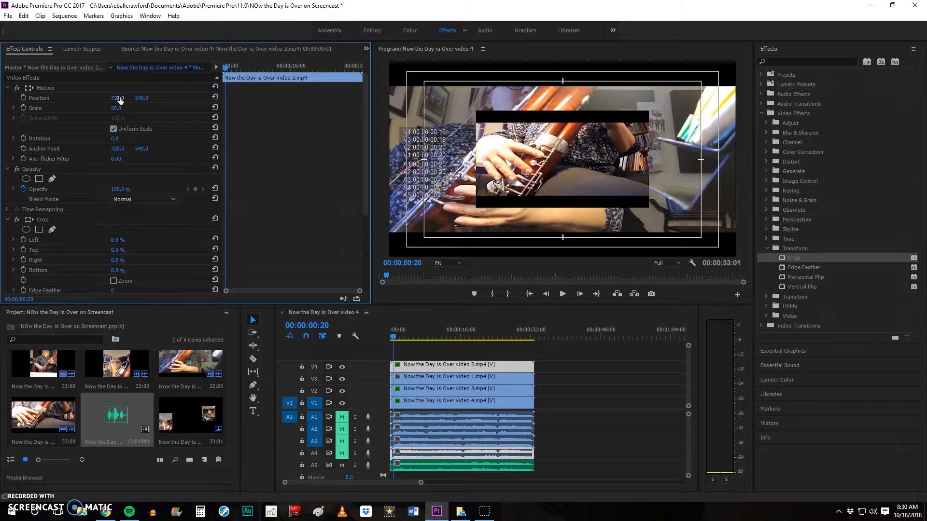
left_click_drag(115, 98, 64, 114)
left_click_drag(139, 100, 74, 98)
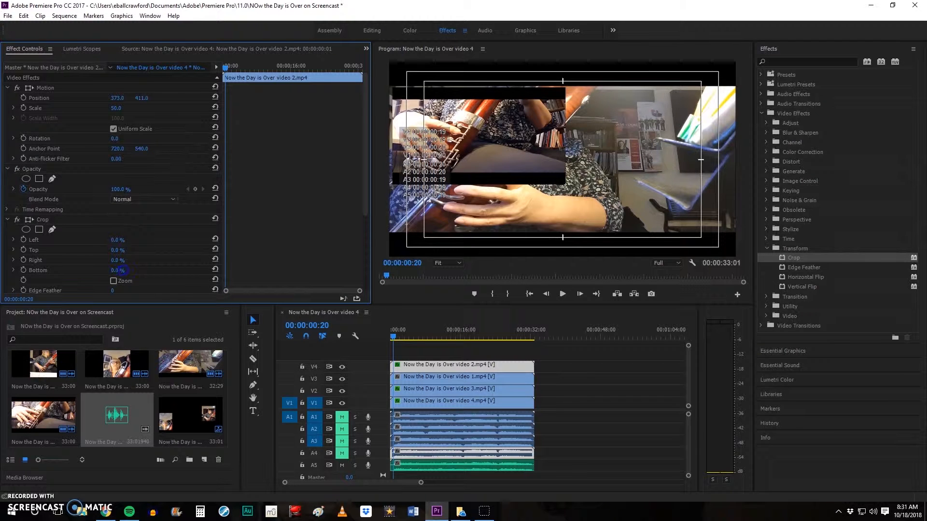
left_click_drag(133, 266, 143, 263)
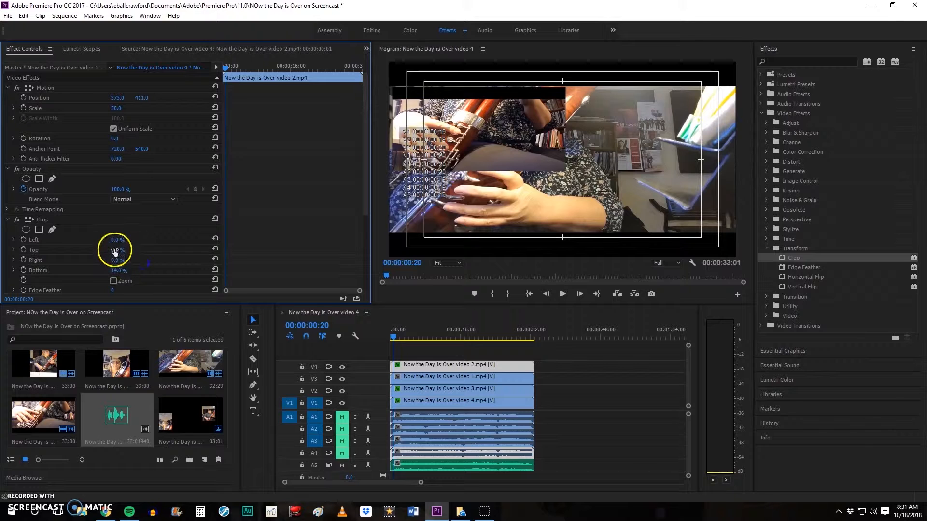
left_click_drag(115, 251, 120, 250)
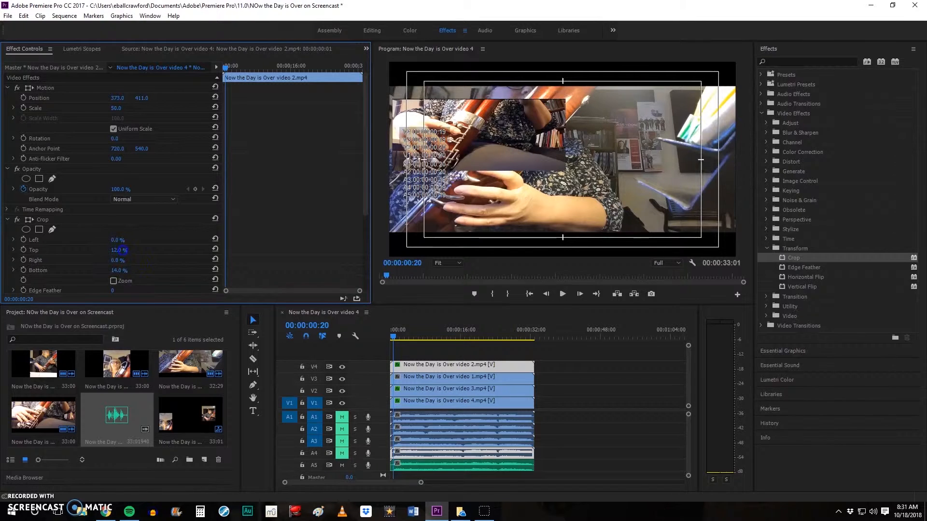
Step: Select the video 1 clip on V3 and apply the Crop effect to it
left_click(462, 379)
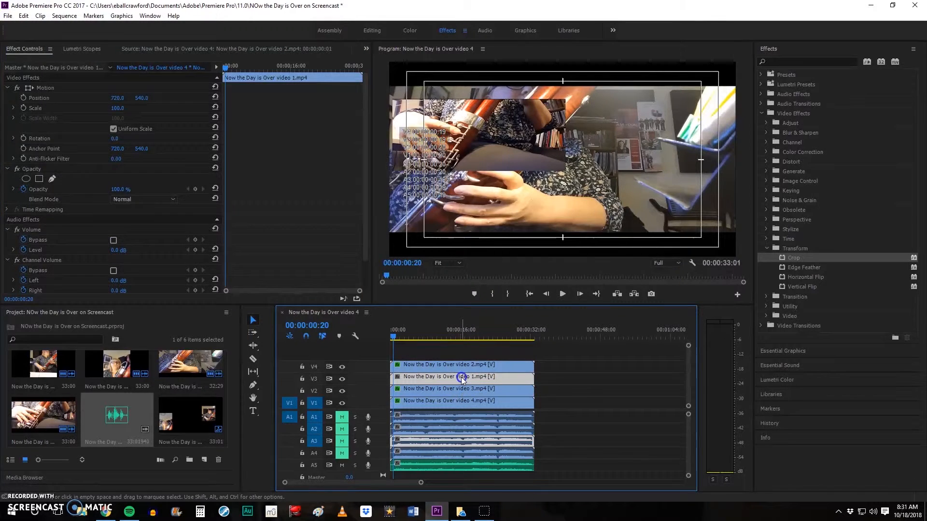
double_click(461, 380)
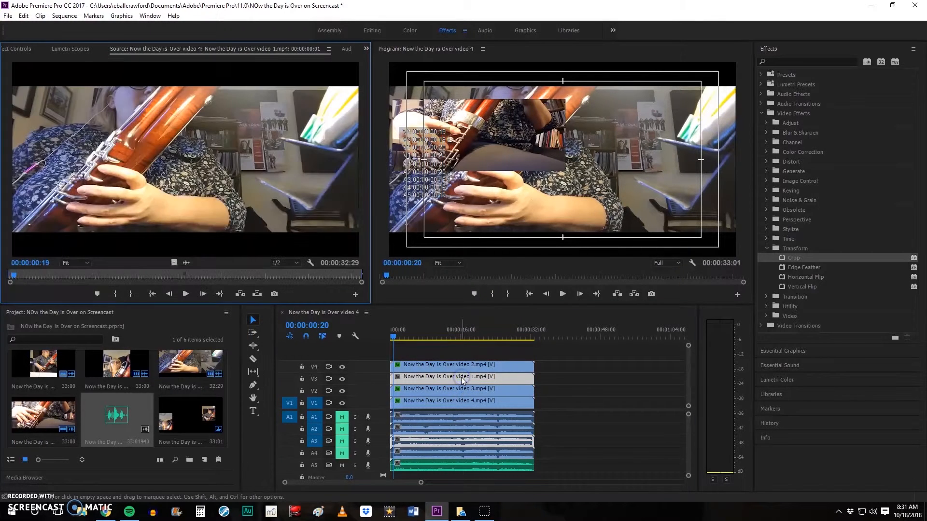
left_click(366, 49)
left_click(377, 60)
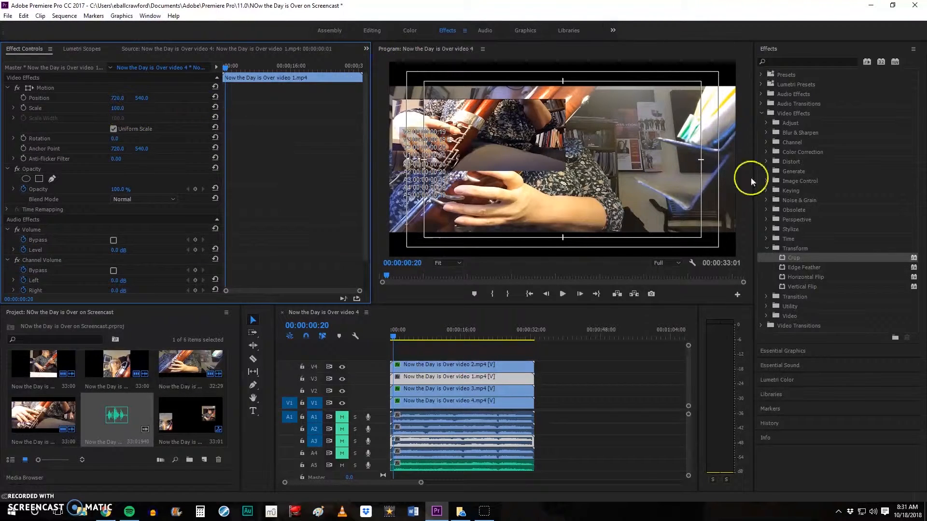
left_click_drag(806, 259, 101, 189)
Step: Set the video 1 clip's scale to 50 and vertical position to 860, and crop its top by 13%
left_click(122, 108)
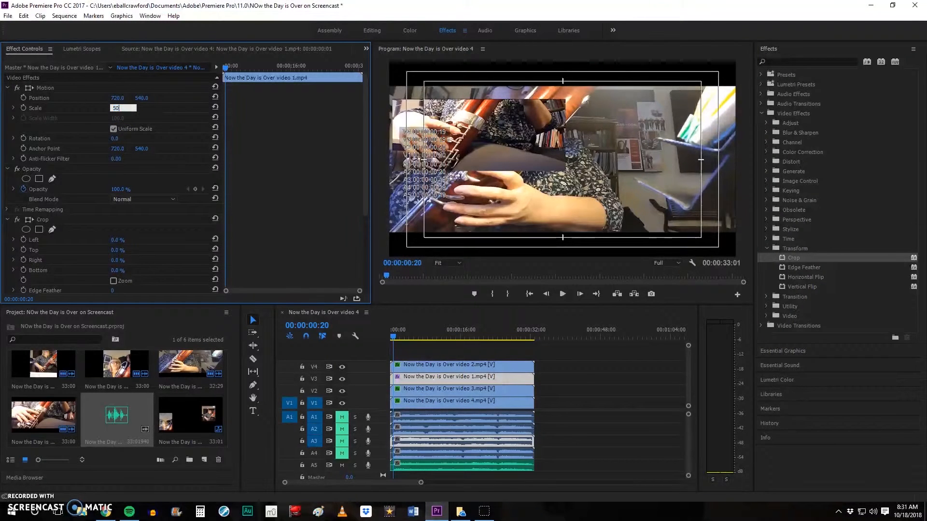
key("Return")
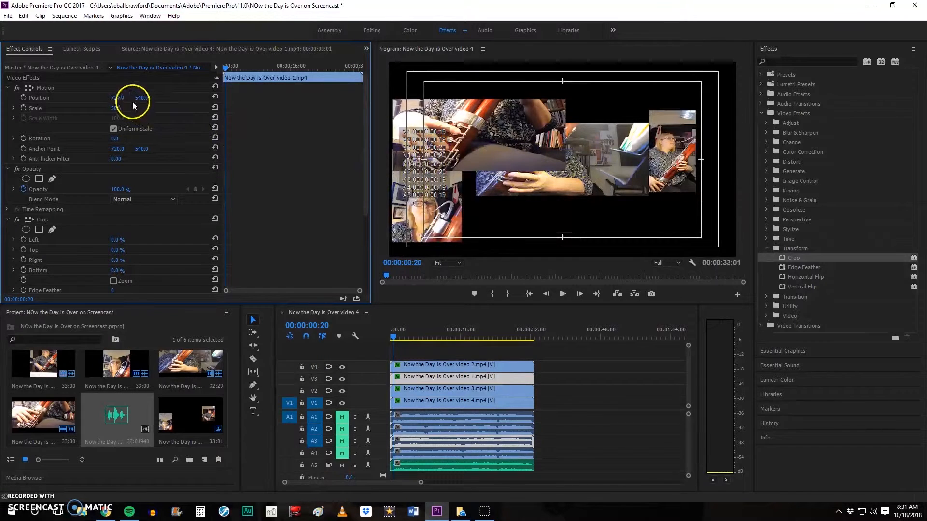
left_click_drag(140, 98, 317, 148)
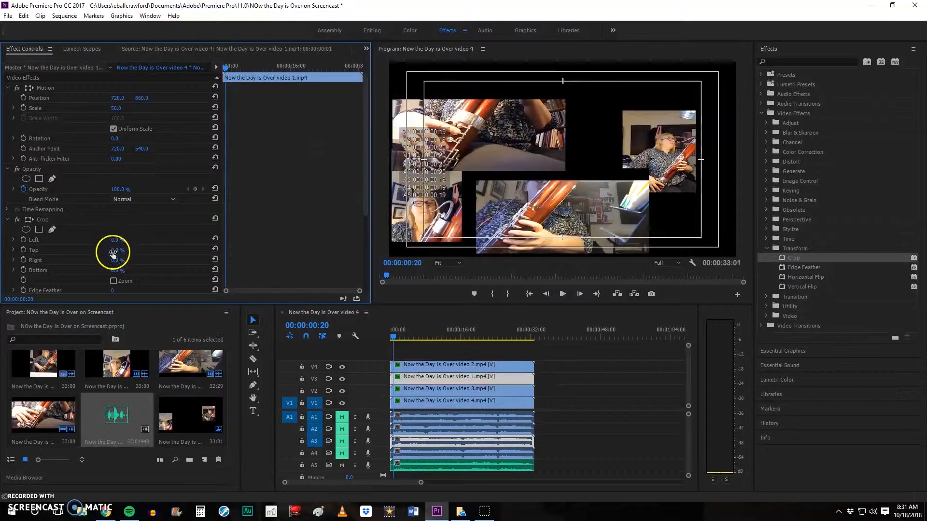
left_click_drag(116, 249, 126, 250)
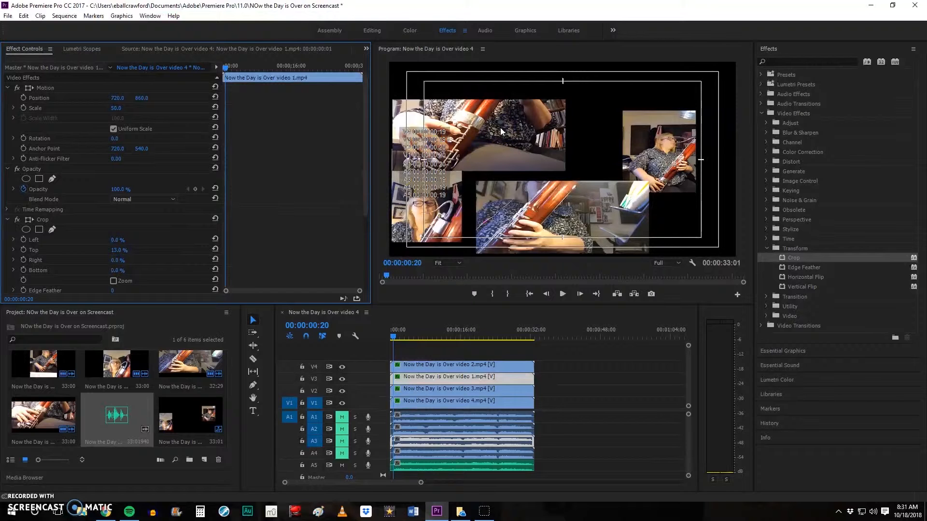
Step: Select the video 2 clip in the preview and move it to position 372, 282
left_click(425, 175)
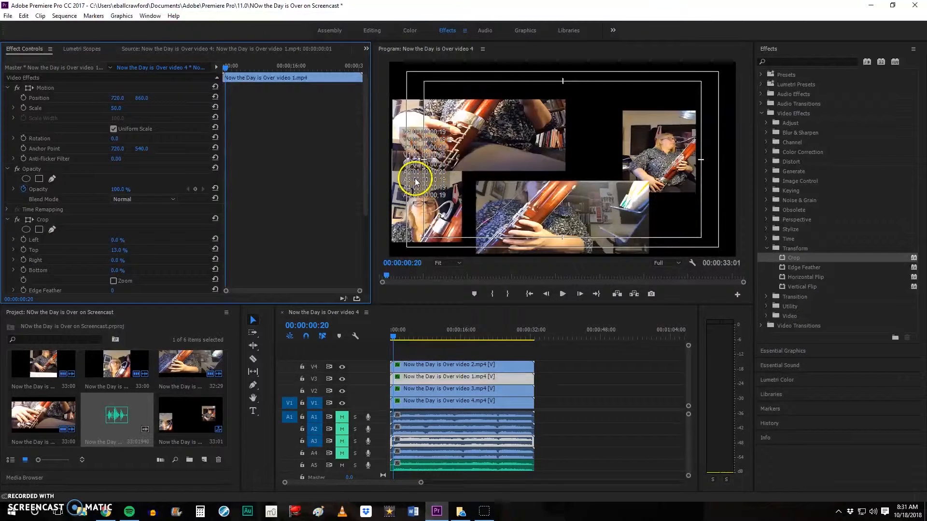
left_click(511, 126)
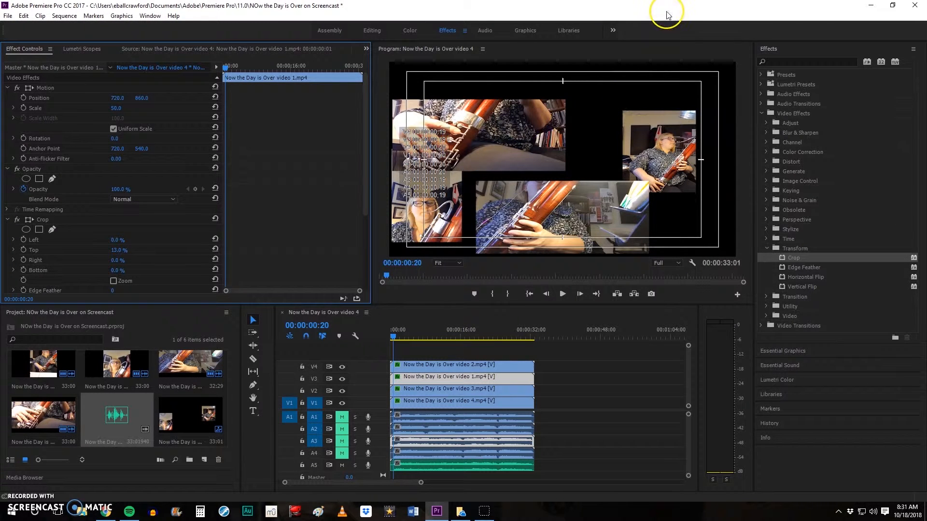
left_click(499, 128)
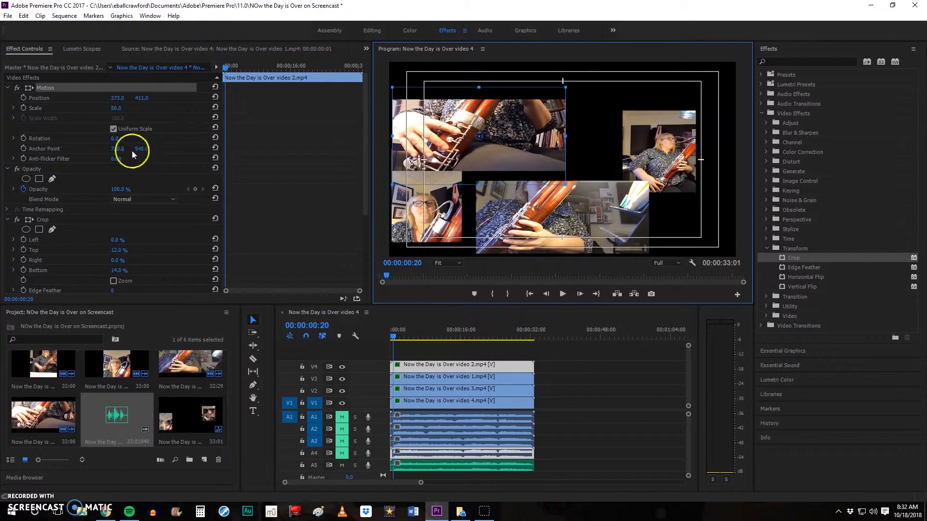
left_click(116, 100)
left_click_drag(116, 100, 71, 84)
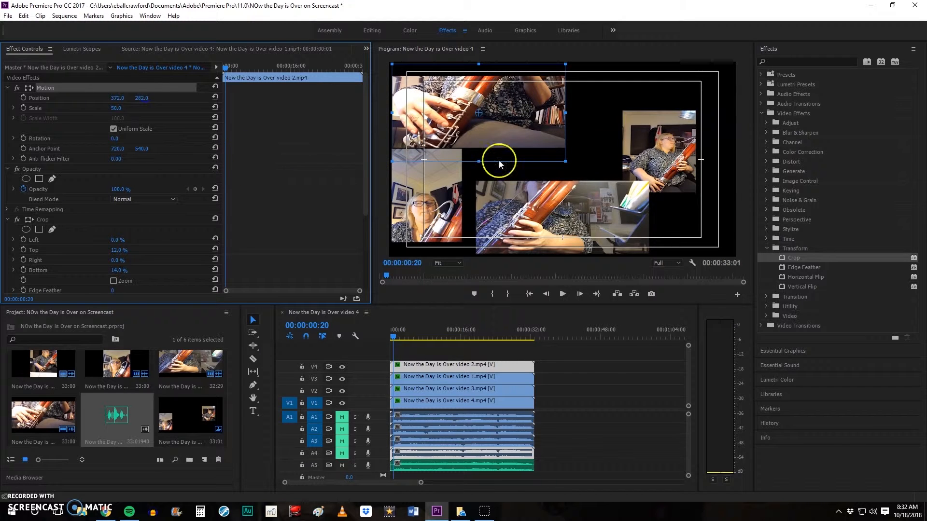
Step: Crop the top of the video 3 clip by 28% and set its scale to 75
left_click(442, 193)
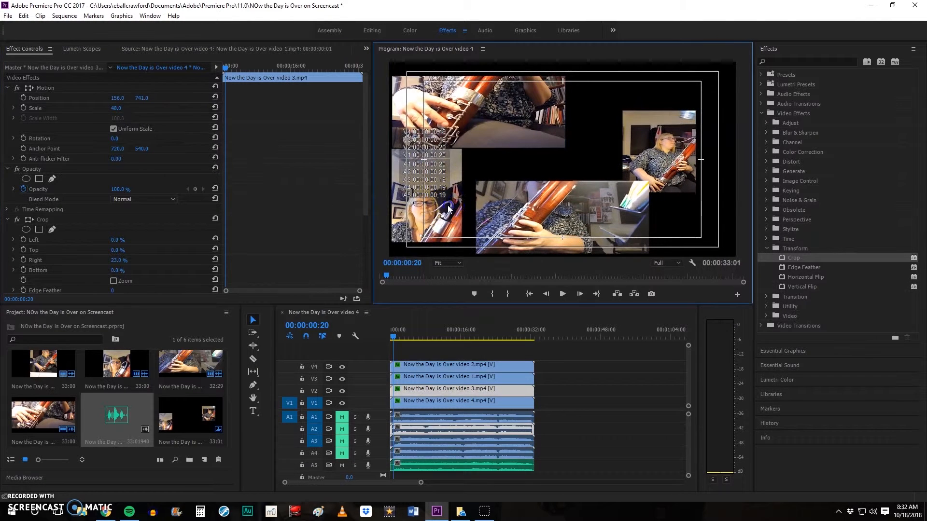
left_click_drag(114, 252, 136, 253)
left_click(118, 108)
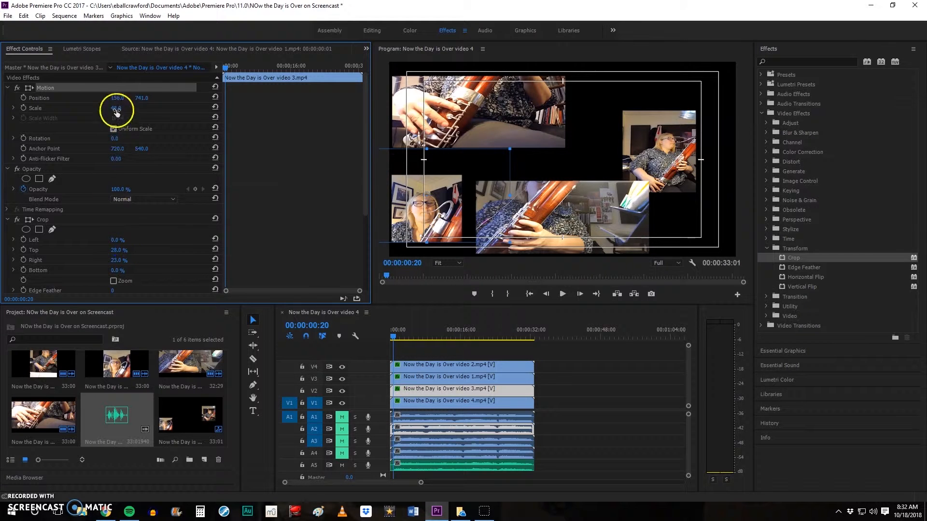
type("75")
key("Return")
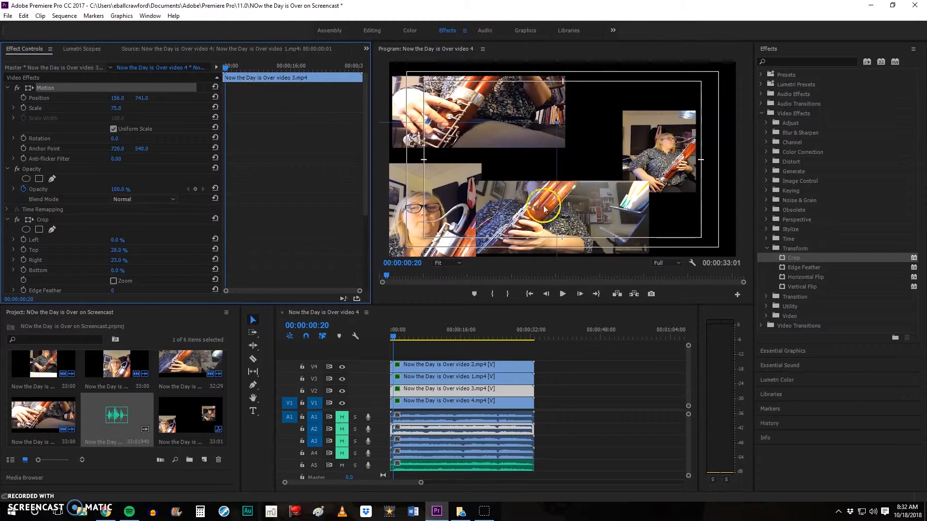
Step: Move the video 1 clip to position 1037, 863 and the video 4 clip to position 1082, 355
left_click(571, 206)
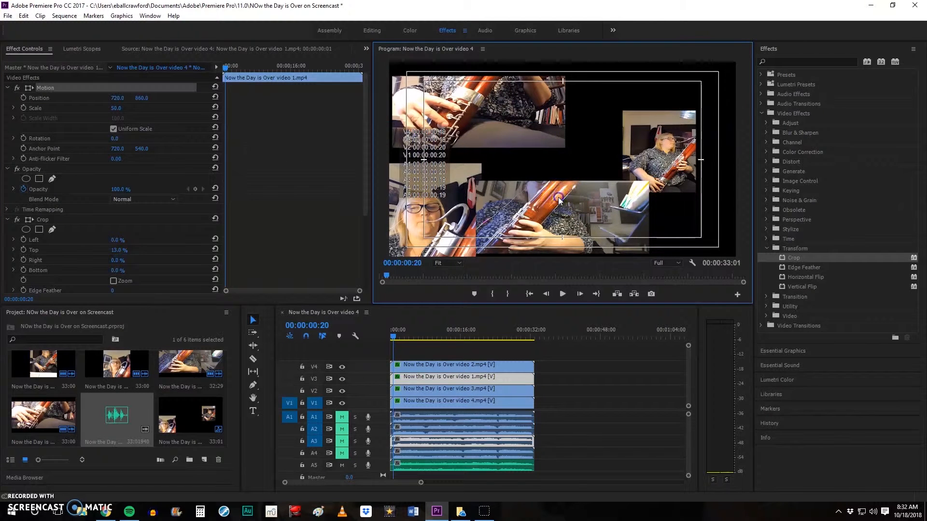
left_click_drag(142, 98, 268, 100)
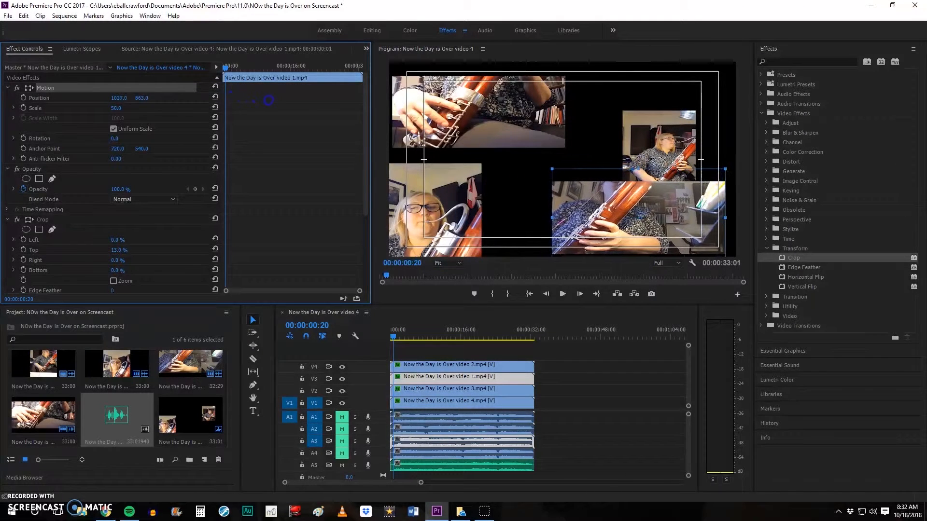
left_click(652, 135)
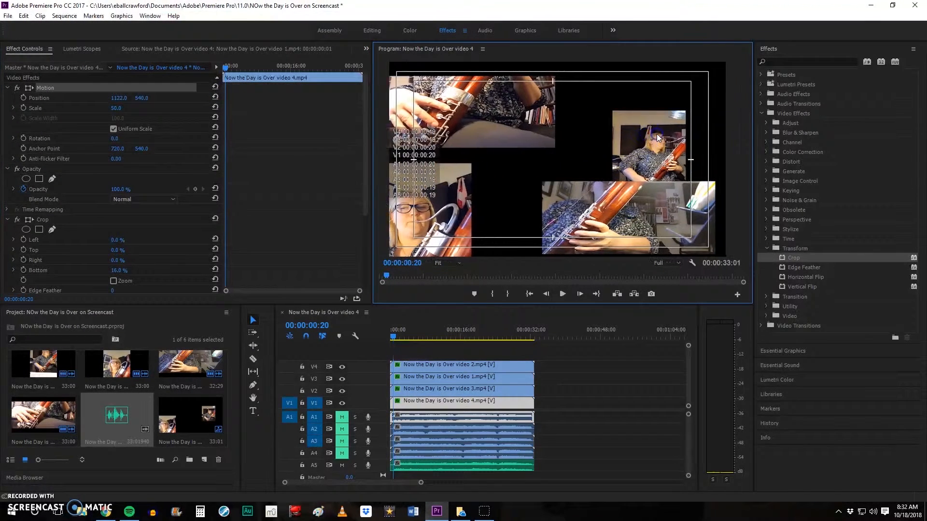
left_click_drag(122, 99, 50, 97)
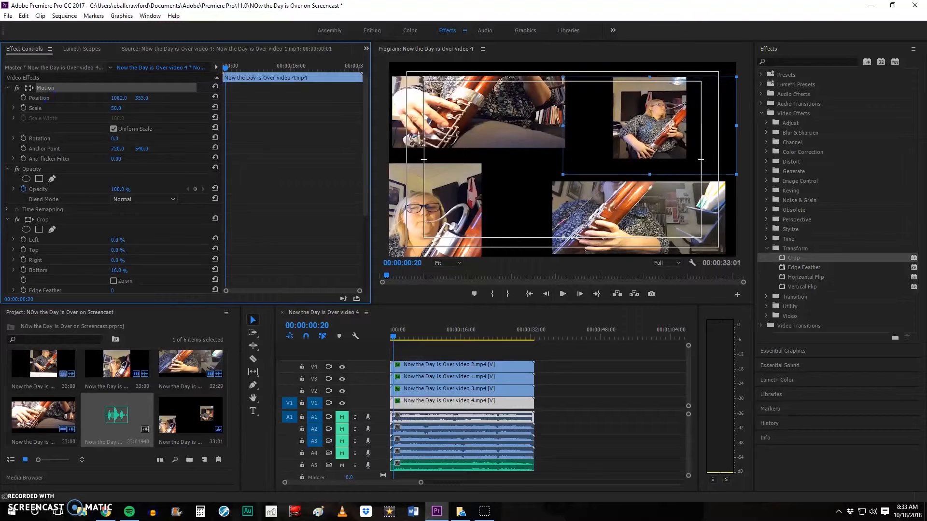
Step: Shift the video 3 clip right and up within the frame, setting its vertical position to 681.3
left_click(438, 181)
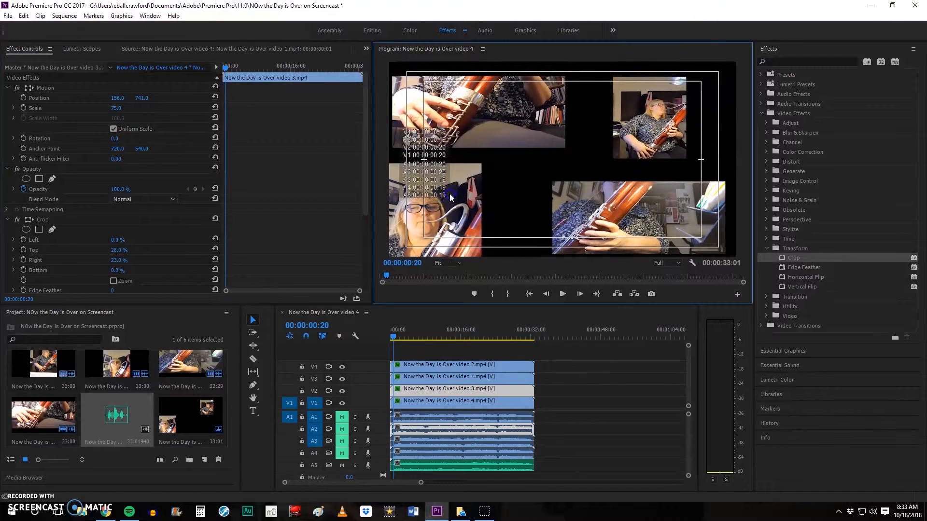
left_click_drag(395, 250, 396, 249)
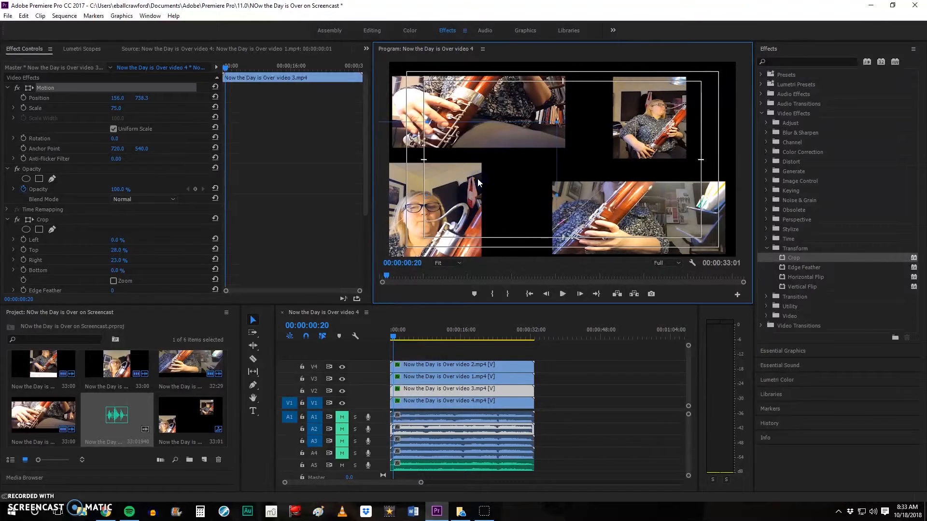
left_click_drag(140, 102, 190, 88)
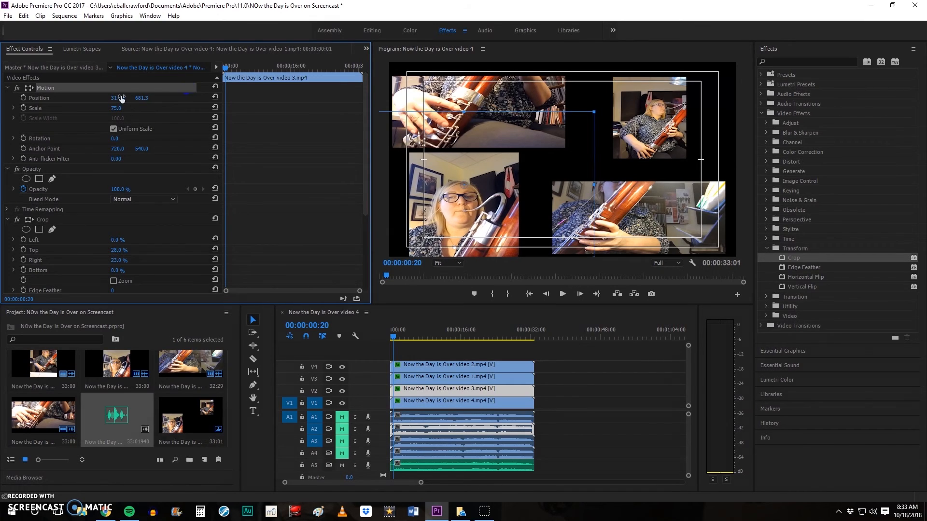